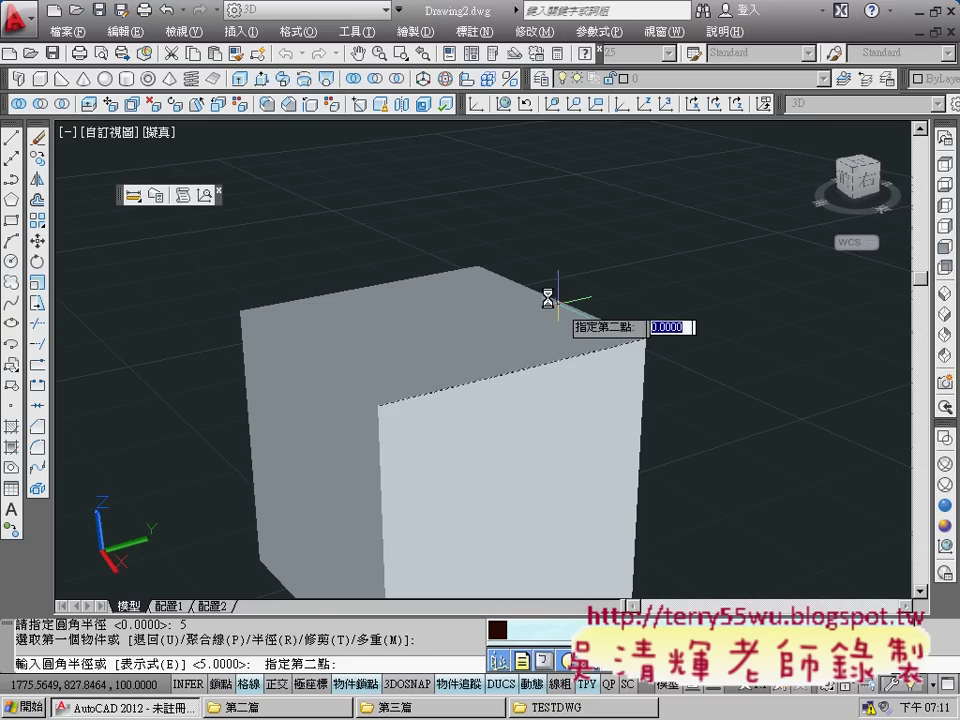
Cancel the unfinished fillet and zoom and pan so the box top fills the view.
{"action": "left_click", "coordinate": [539, 297]}
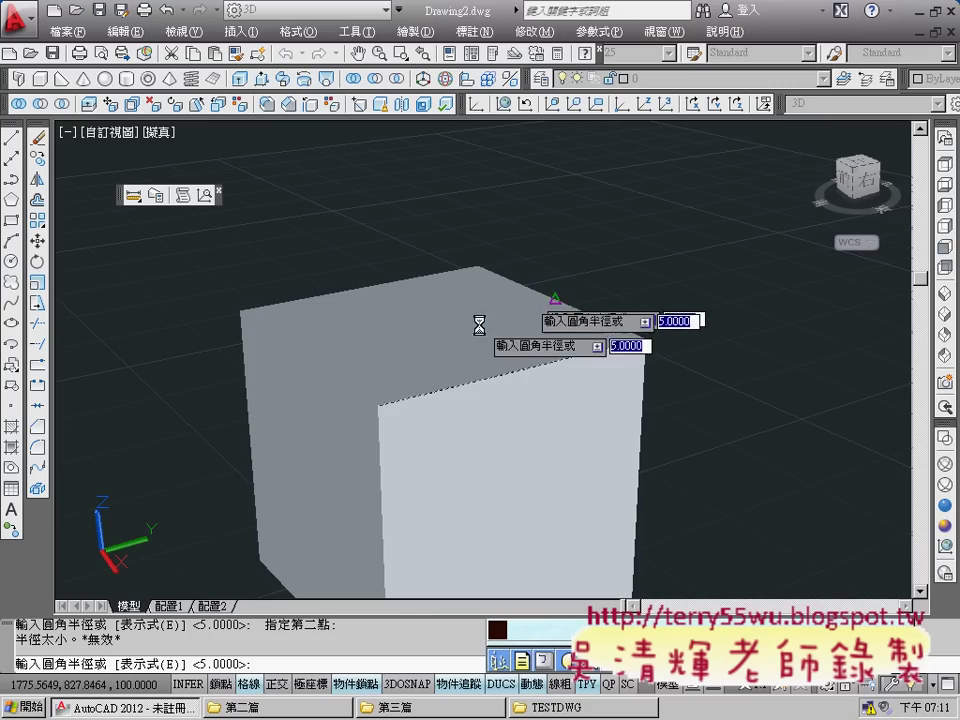
{"action": "left_click", "coordinate": [333, 383]}
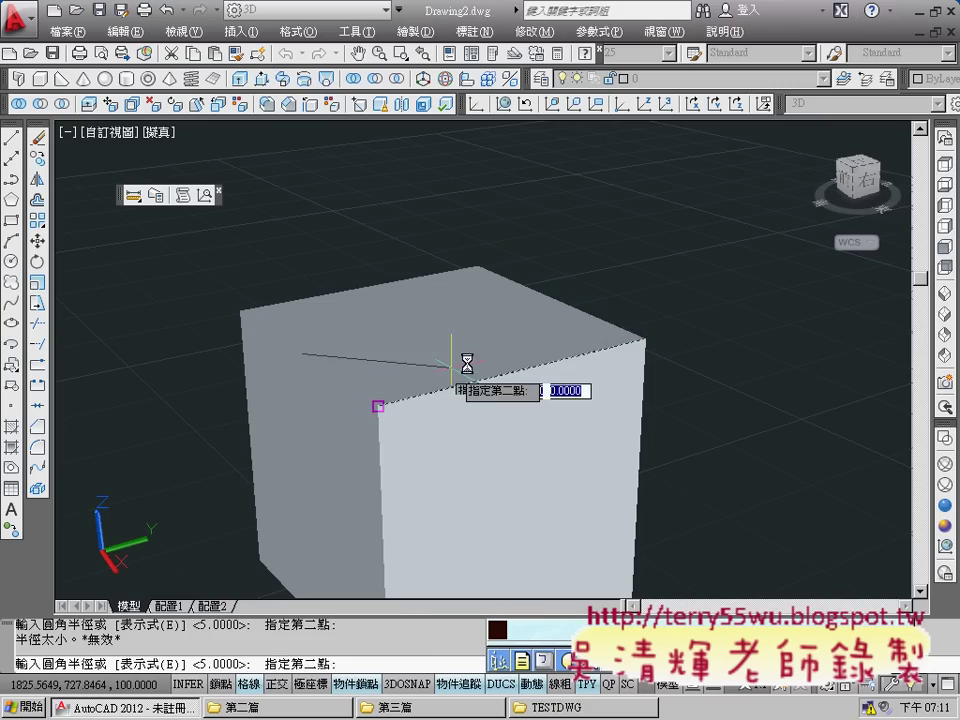
{"action": "scroll", "coordinate": [405, 362], "scroll_direction": "down", "scroll_amount": 3}
{"action": "mouse_move", "coordinate": [397, 360]}
{"action": "middle_mouse_down"}
{"action": "mouse_move", "coordinate": [304, 379]}
{"action": "mouse_move", "coordinate": [251, 371]}
{"action": "mouse_move", "coordinate": [508, 344]}
{"action": "middle_mouse_up"}
{"action": "scroll", "coordinate": [315, 375], "scroll_direction": "up", "scroll_amount": 3}
{"action": "scroll", "coordinate": [251, 371], "scroll_direction": "up", "scroll_amount": 3}
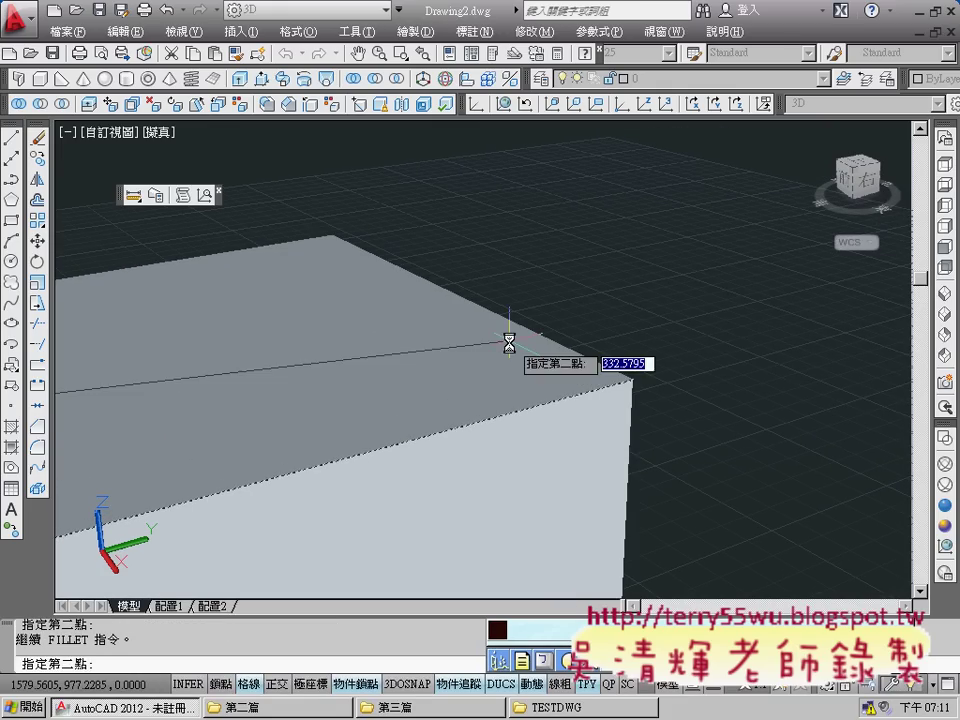
{"action": "key", "text": "Return"}
{"action": "key", "text": "Return"}
{"action": "scroll", "coordinate": [403, 357], "scroll_direction": "up", "scroll_amount": 1}
{"action": "middle_click_drag", "start_coordinate": [403, 357], "coordinate": [465, 328]}
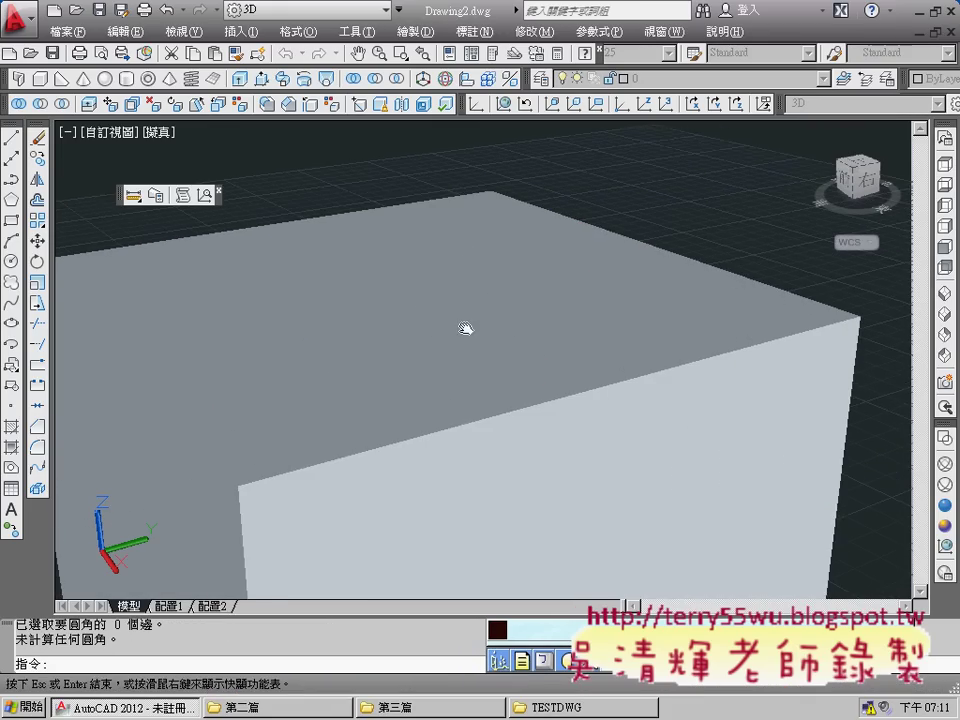
{"action": "key", "text": "Escape"}
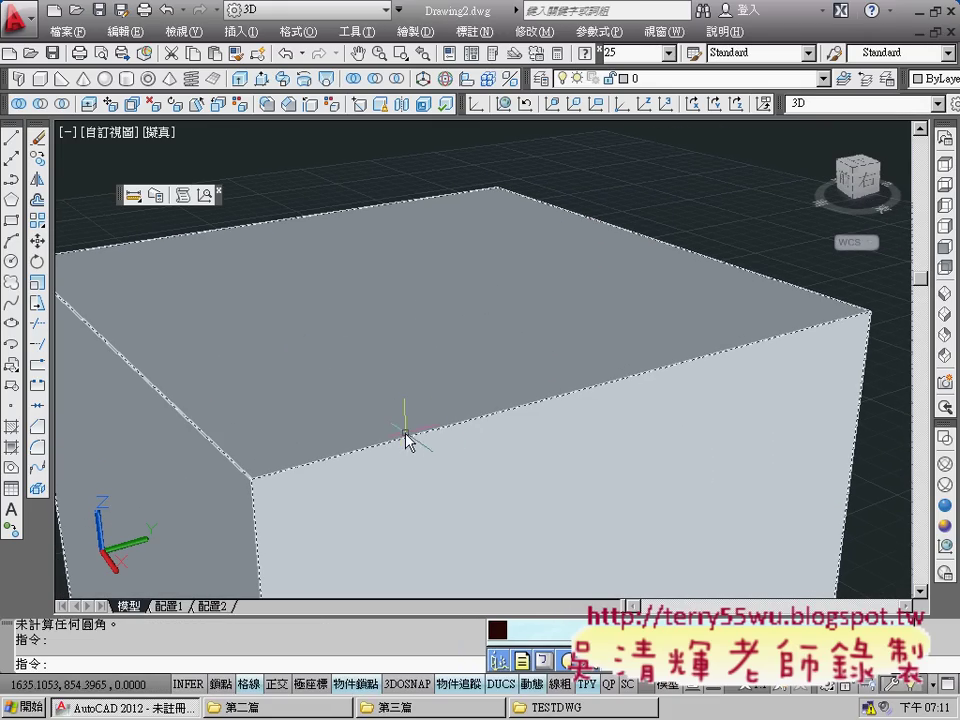
Fillet the box's four top edges with radius 5, then recenter the view.
{"action": "left_click", "coordinate": [36, 341]}
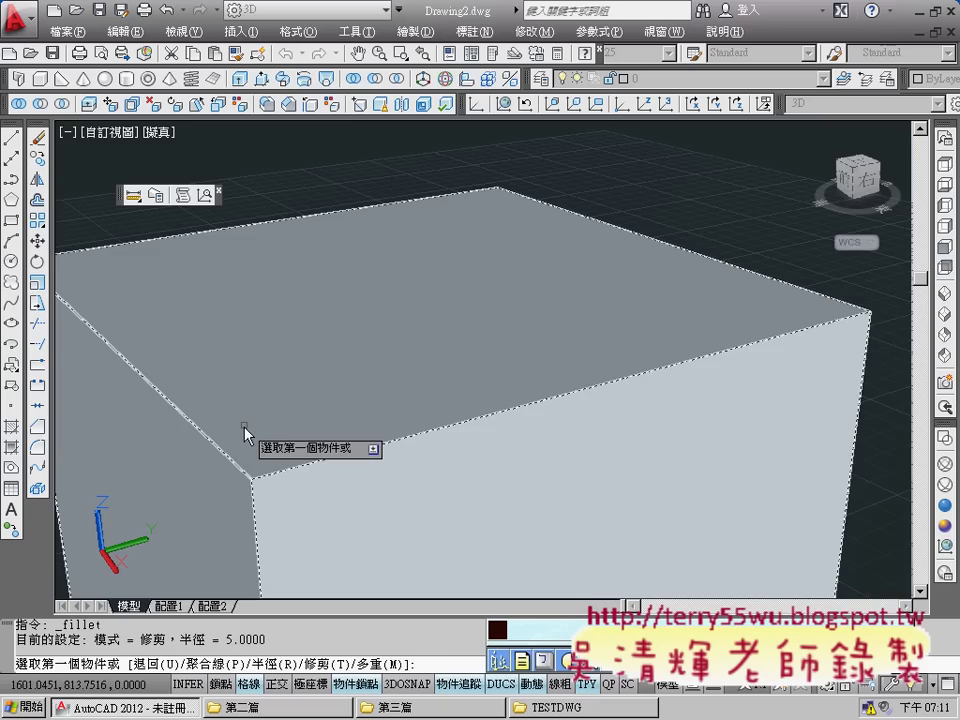
{"action": "type", "text": "r"}
{"action": "key", "text": "Return"}
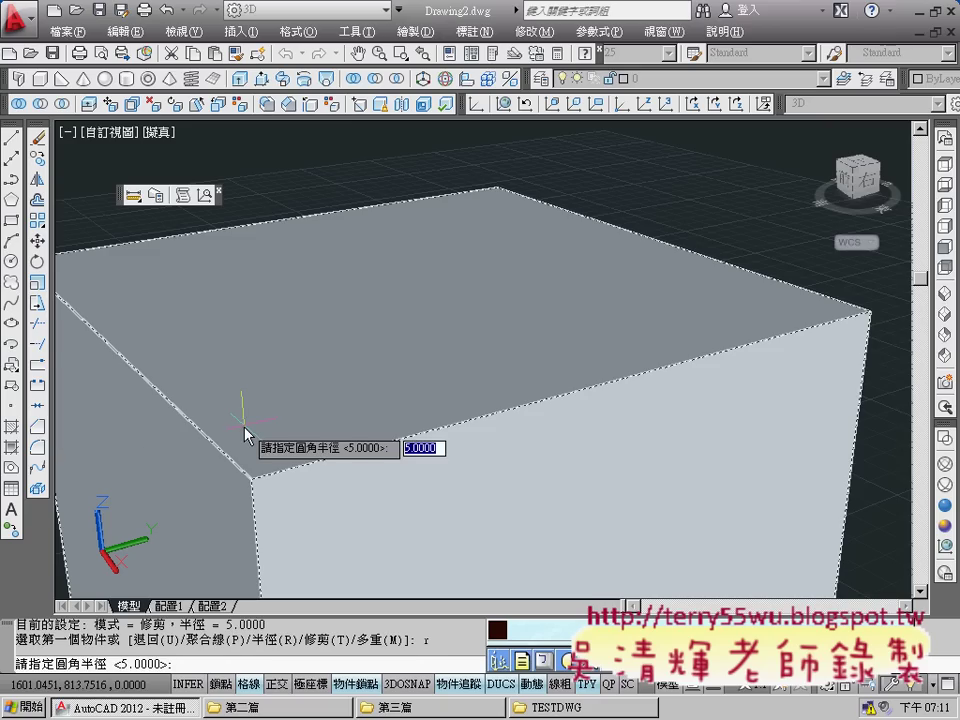
{"action": "type", "text": "5"}
{"action": "key", "text": "Return"}
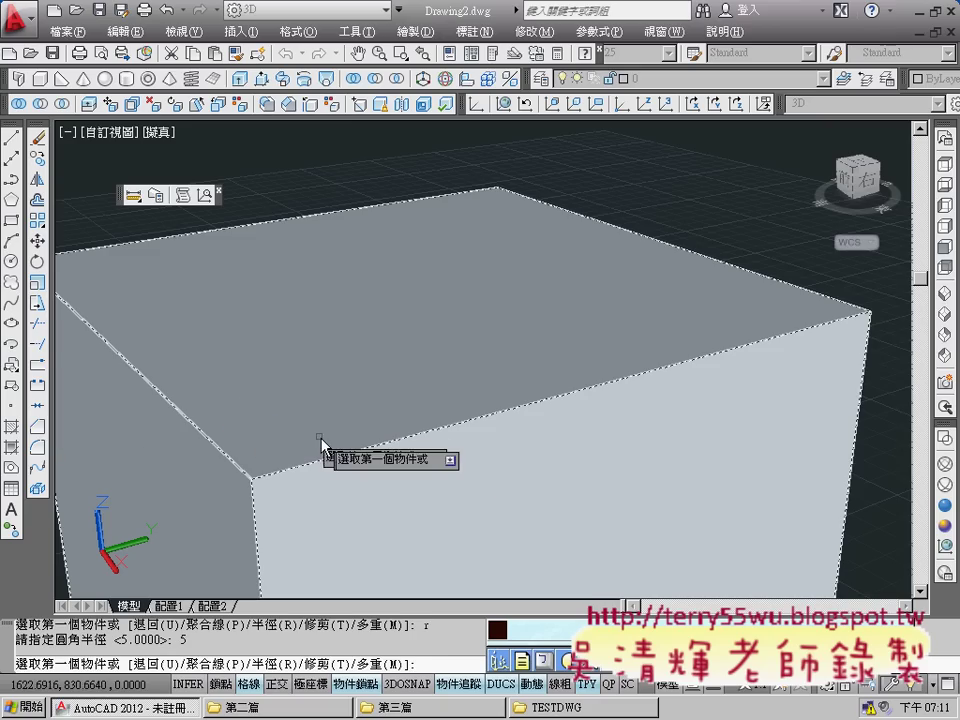
{"action": "left_click", "coordinate": [405, 444]}
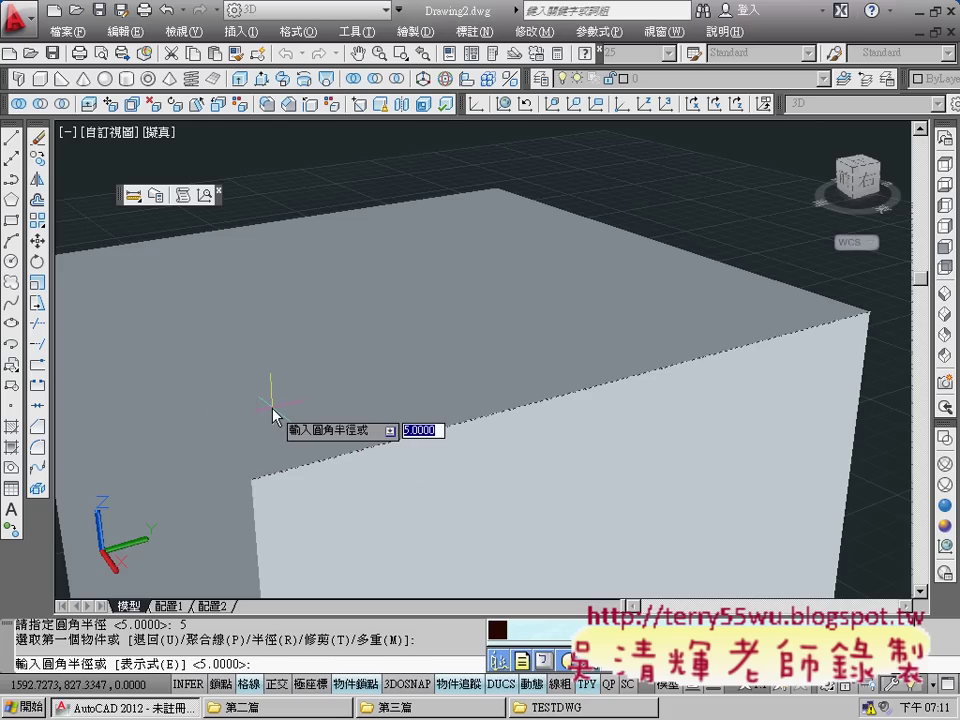
{"action": "key", "text": "Return"}
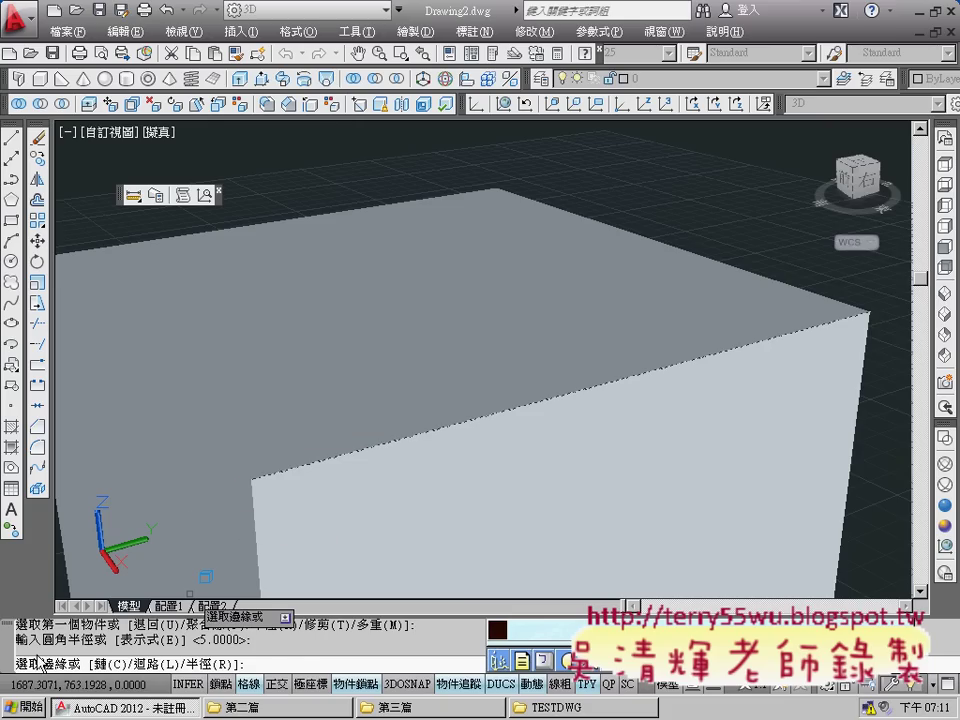
{"action": "left_click", "coordinate": [191, 422]}
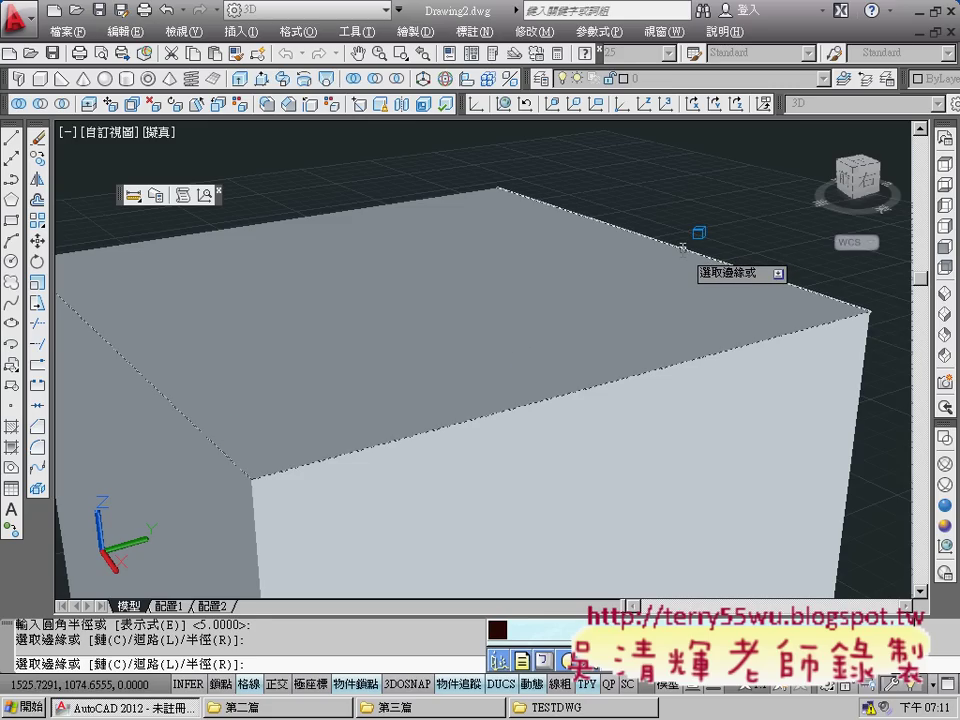
{"action": "left_click", "coordinate": [683, 248]}
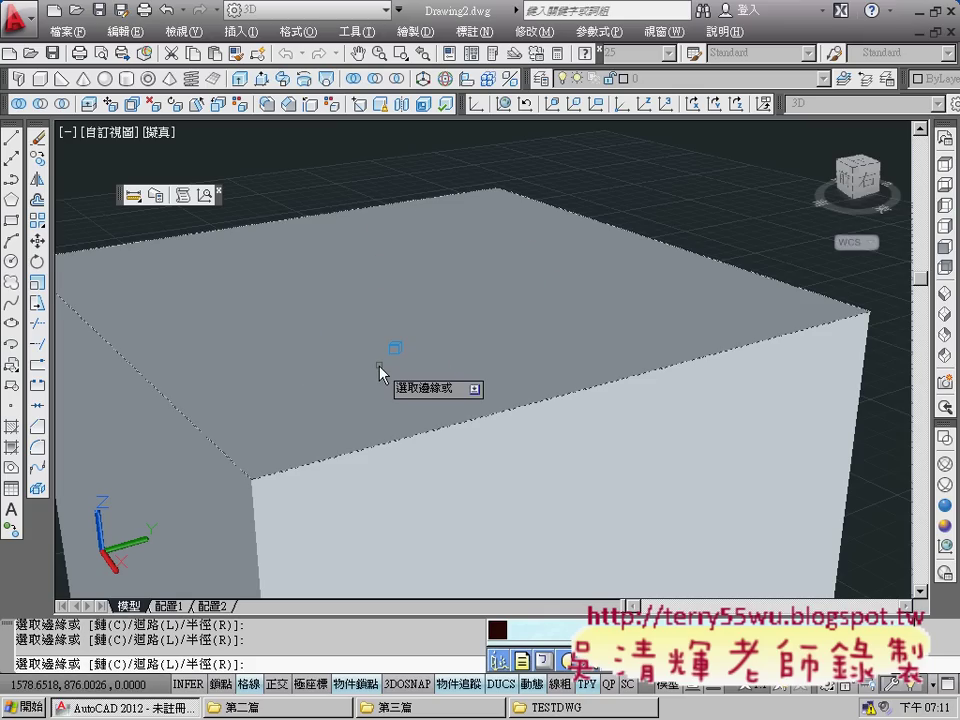
{"action": "key", "text": "Return"}
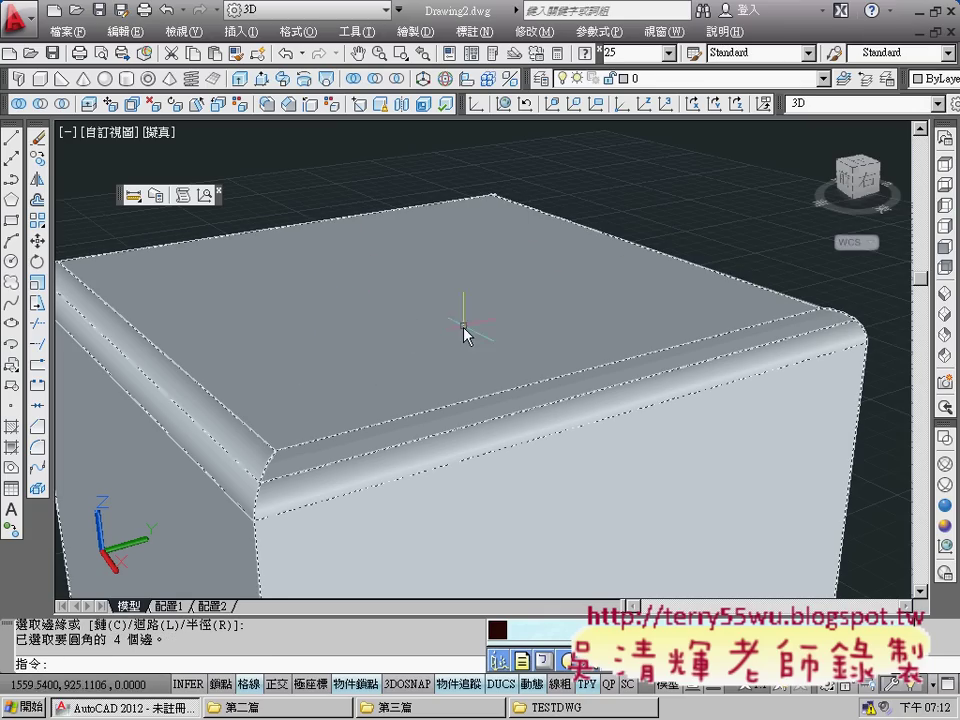
{"action": "scroll", "coordinate": [461, 322], "scroll_direction": "down", "scroll_amount": 5}
{"action": "middle_click_drag", "start_coordinate": [461, 322], "coordinate": [418, 323]}
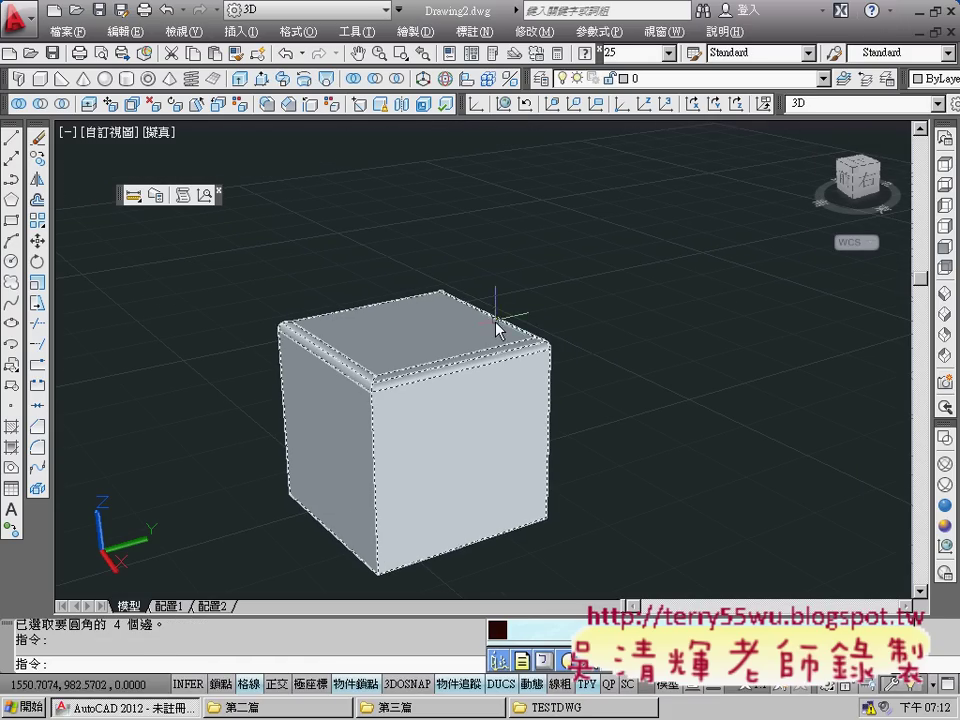
Orbit around the rounded box, clear the selection, and start another fillet at radius 5.
{"action": "mouse_move", "coordinate": [497, 326]}
{"action": "middle_mouse_down", "text": "shift"}
{"action": "mouse_move", "coordinate": [429, 336]}
{"action": "mouse_move", "coordinate": [354, 377]}
{"action": "mouse_move", "coordinate": [294, 388]}
{"action": "mouse_move", "coordinate": [235, 378]}
{"action": "mouse_move", "coordinate": [167, 326]}
{"action": "mouse_move", "coordinate": [257, 375]}
{"action": "mouse_move", "coordinate": [395, 325]}
{"action": "mouse_move", "coordinate": [386, 294]}
{"action": "mouse_move", "coordinate": [437, 298]}
{"action": "mouse_move", "coordinate": [312, 328]}
{"action": "mouse_move", "coordinate": [439, 454]}
{"action": "mouse_move", "coordinate": [427, 422]}
{"action": "middle_mouse_up", "text": "shift"}
{"action": "left_click", "coordinate": [394, 505]}
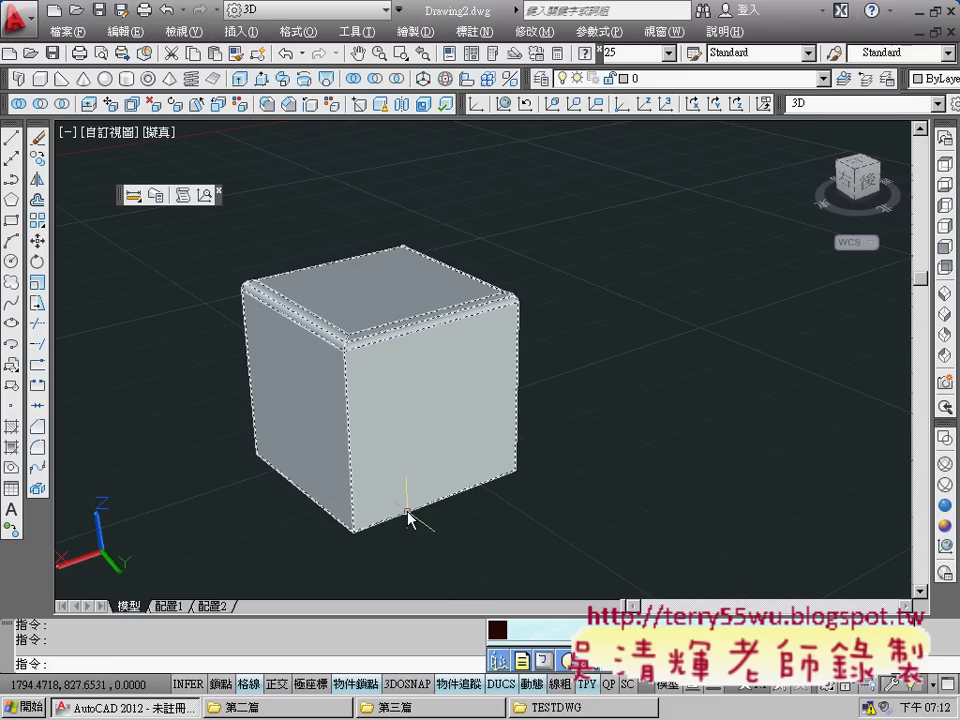
{"action": "key", "text": "Escape"}
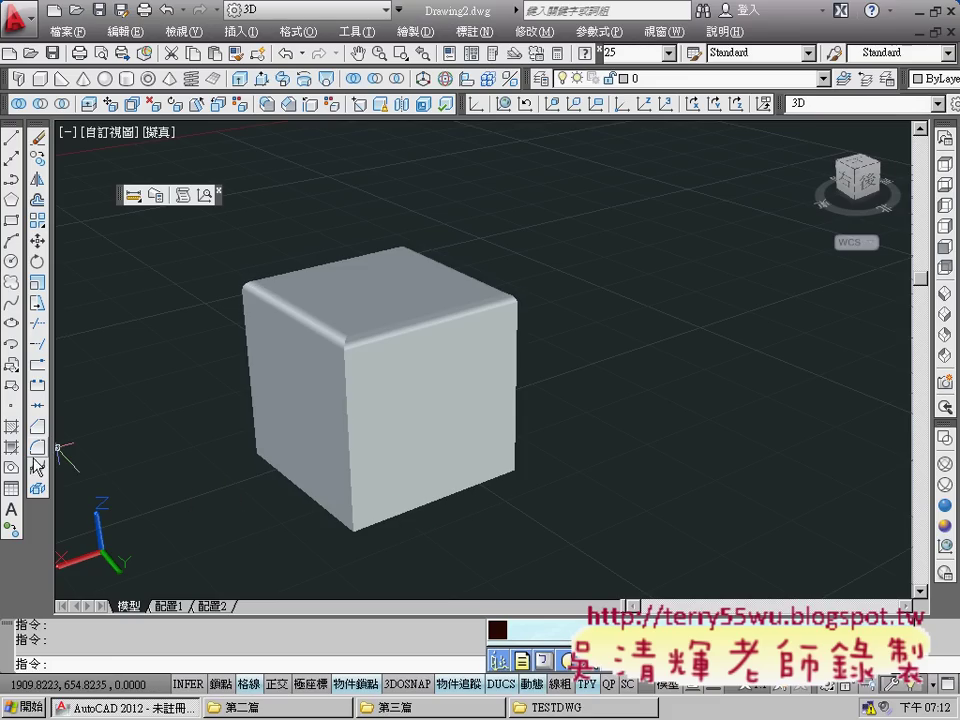
{"action": "left_click", "coordinate": [39, 450]}
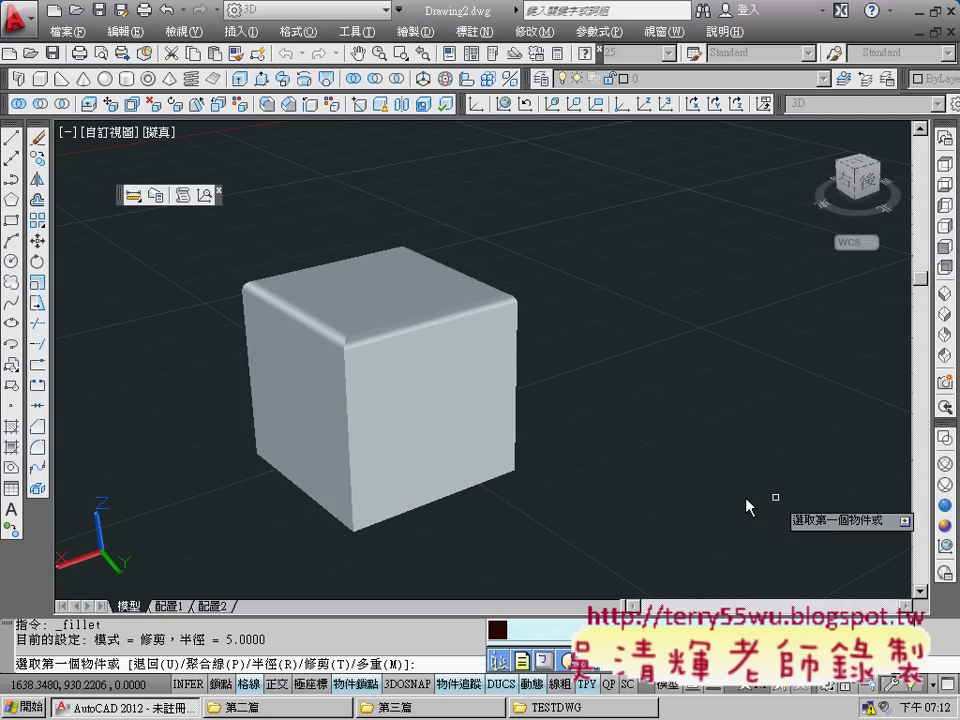
Switch the viewport from Hidden to Wireframe visual style to reveal the bottom edges.
{"action": "left_click", "coordinate": [943, 485]}
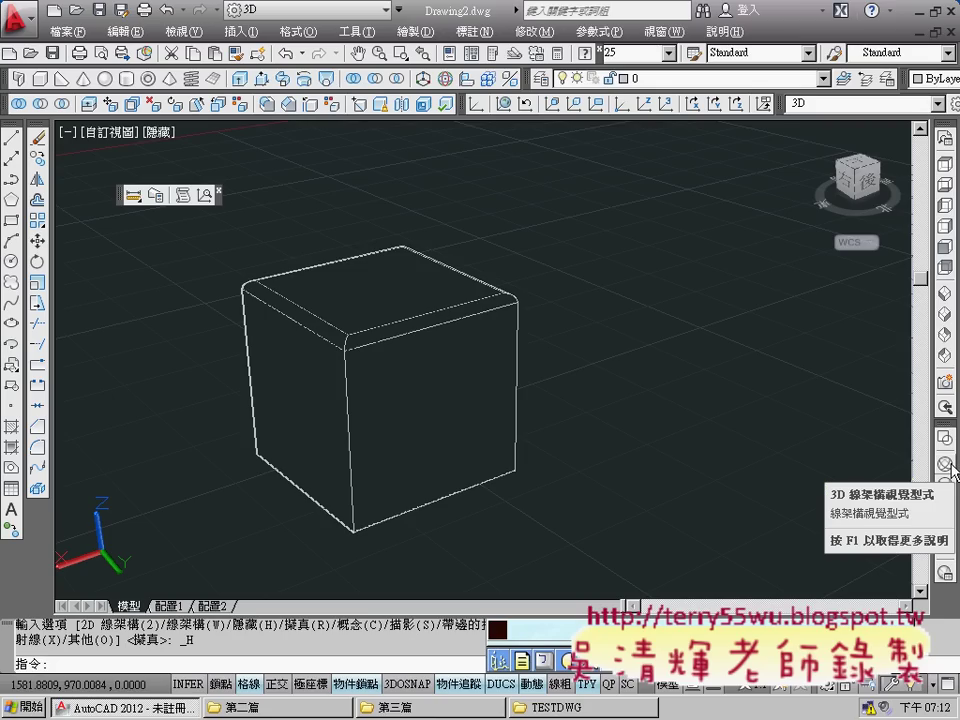
{"action": "left_click", "coordinate": [952, 469]}
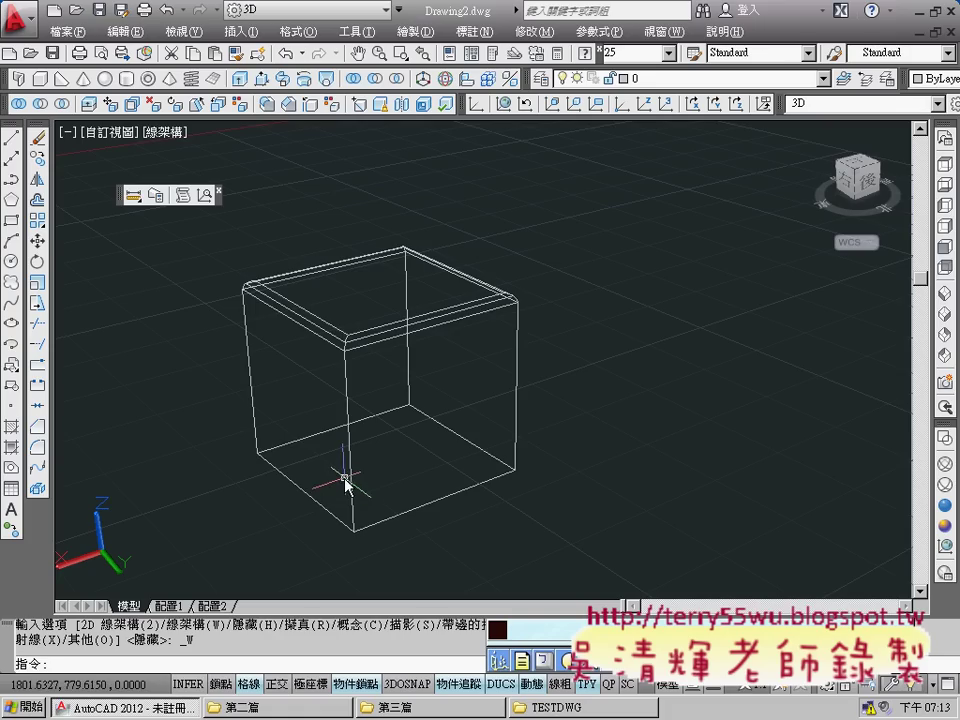
{"action": "left_click", "coordinate": [300, 497]}
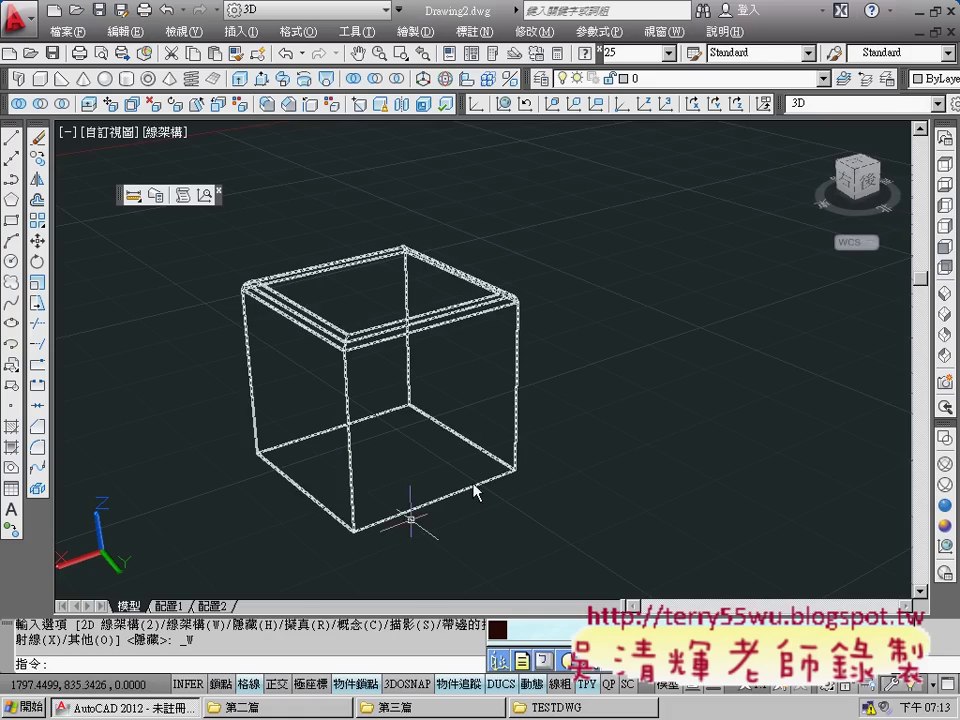
Round the front, left and back bottom edges of the box with a radius-10 fillet.
{"action": "left_click", "coordinate": [39, 467]}
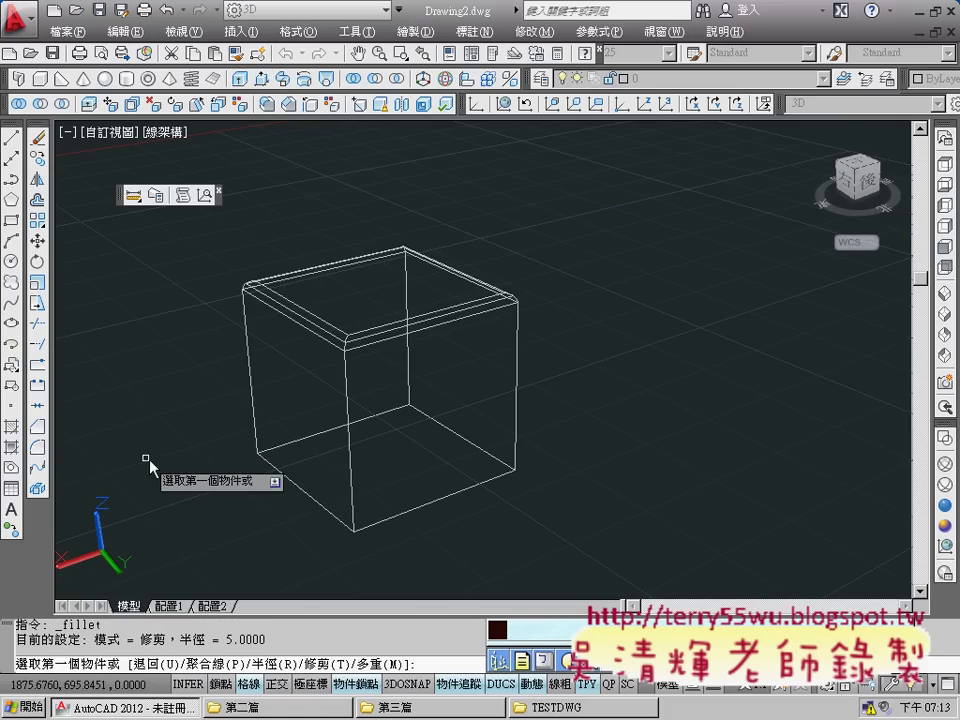
{"action": "left_click", "coordinate": [421, 516]}
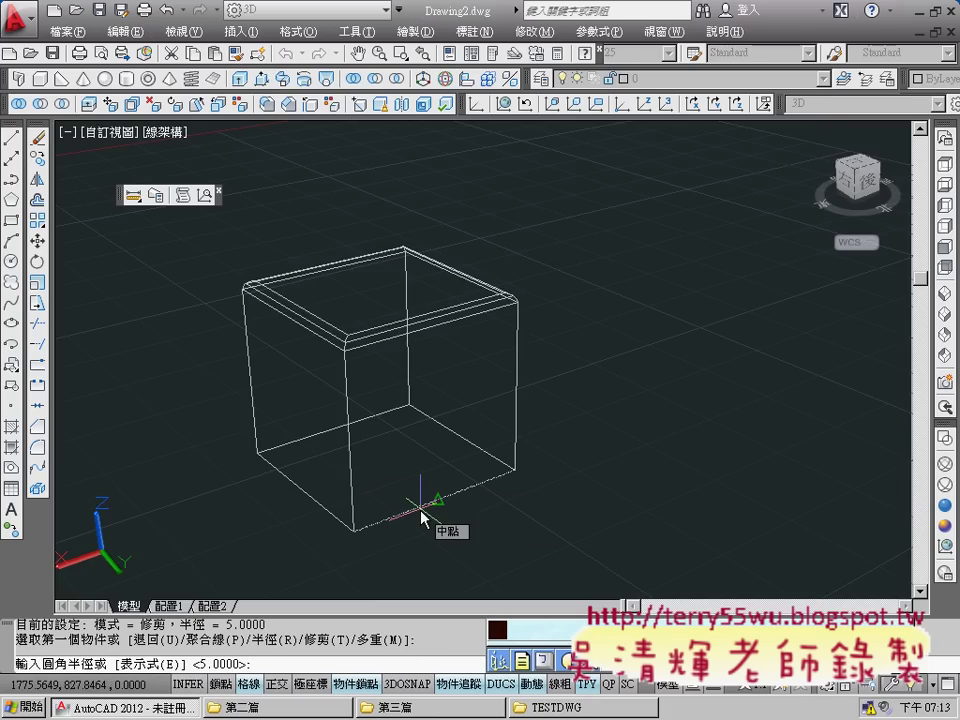
{"action": "type", "text": "10"}
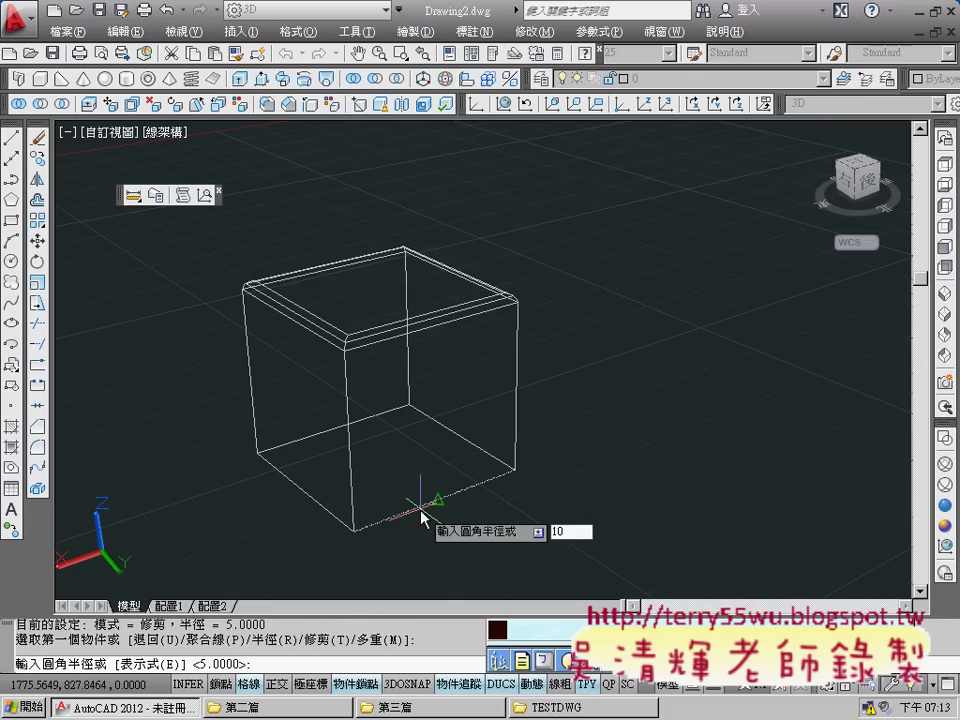
{"action": "key", "text": "Return"}
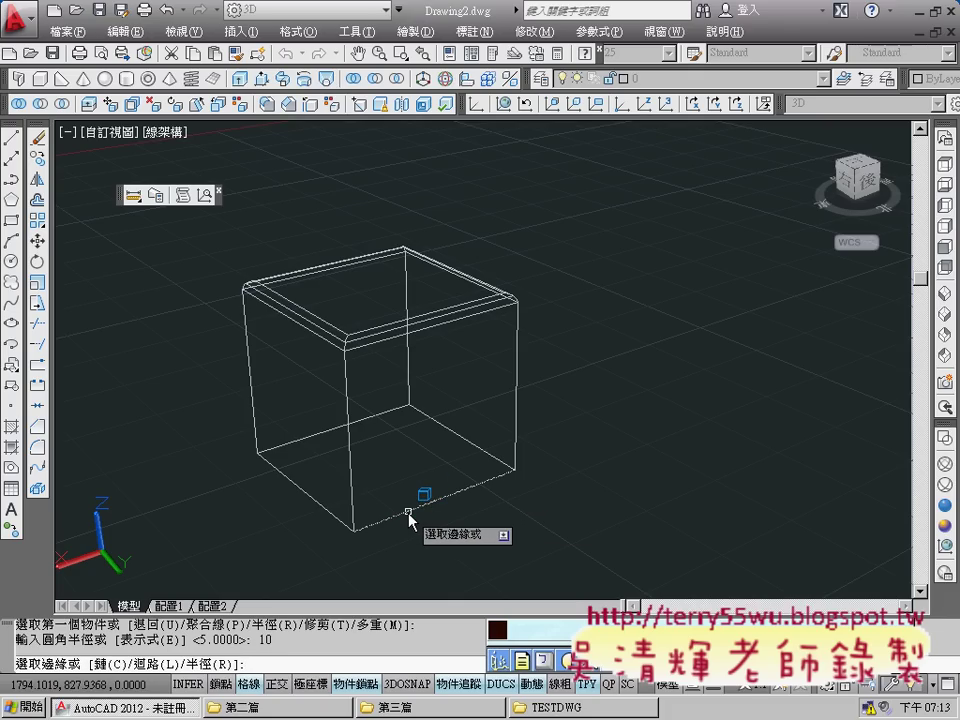
{"action": "left_click", "coordinate": [408, 513]}
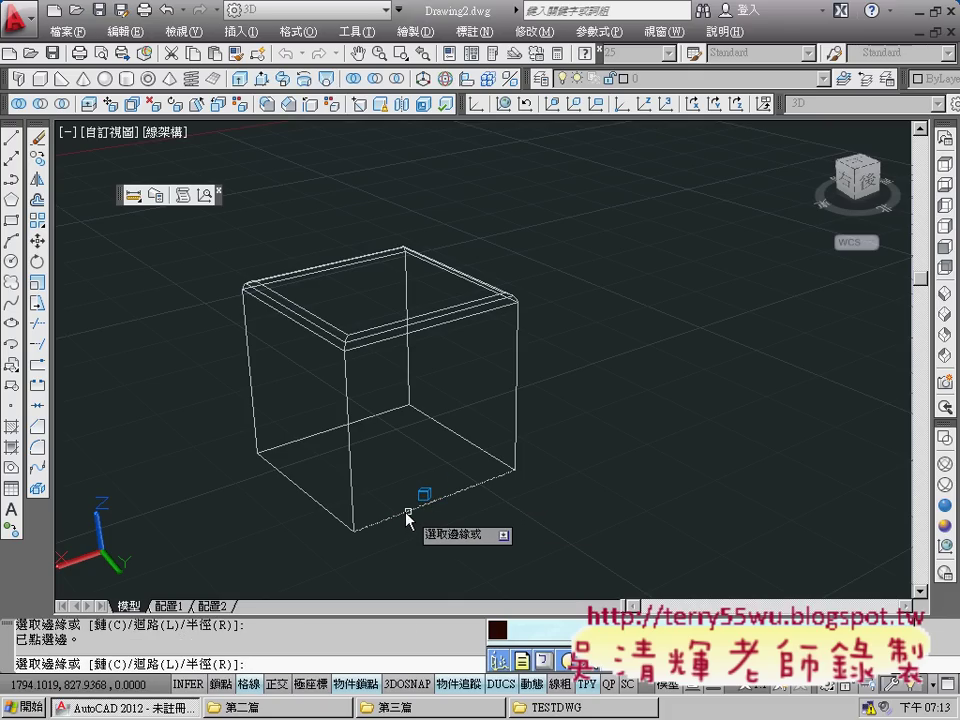
{"action": "left_click", "coordinate": [322, 508]}
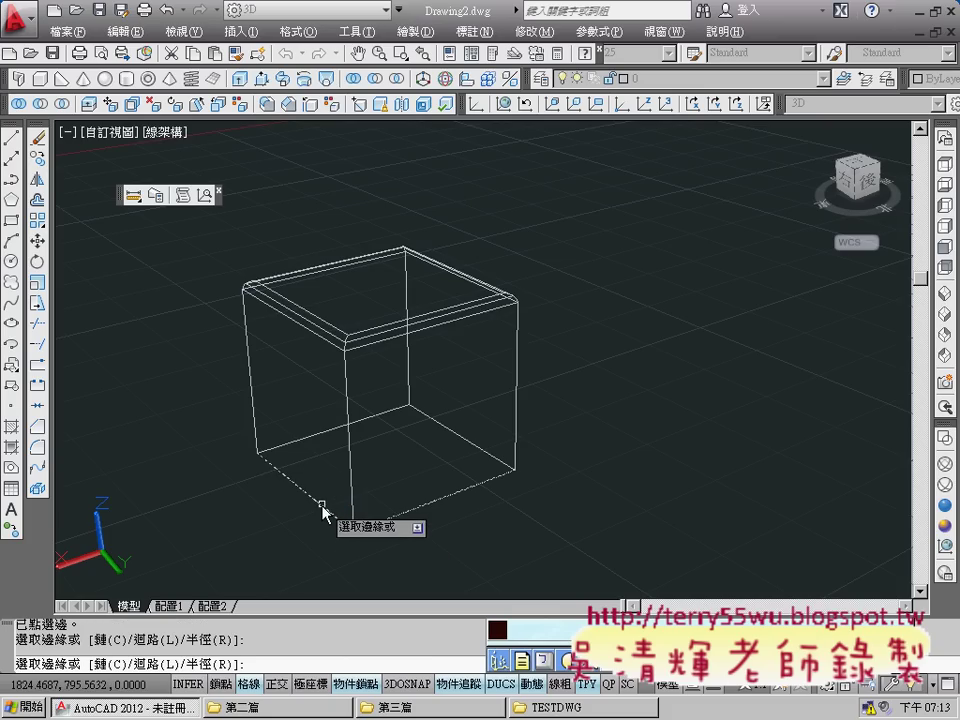
{"action": "left_click", "coordinate": [311, 444]}
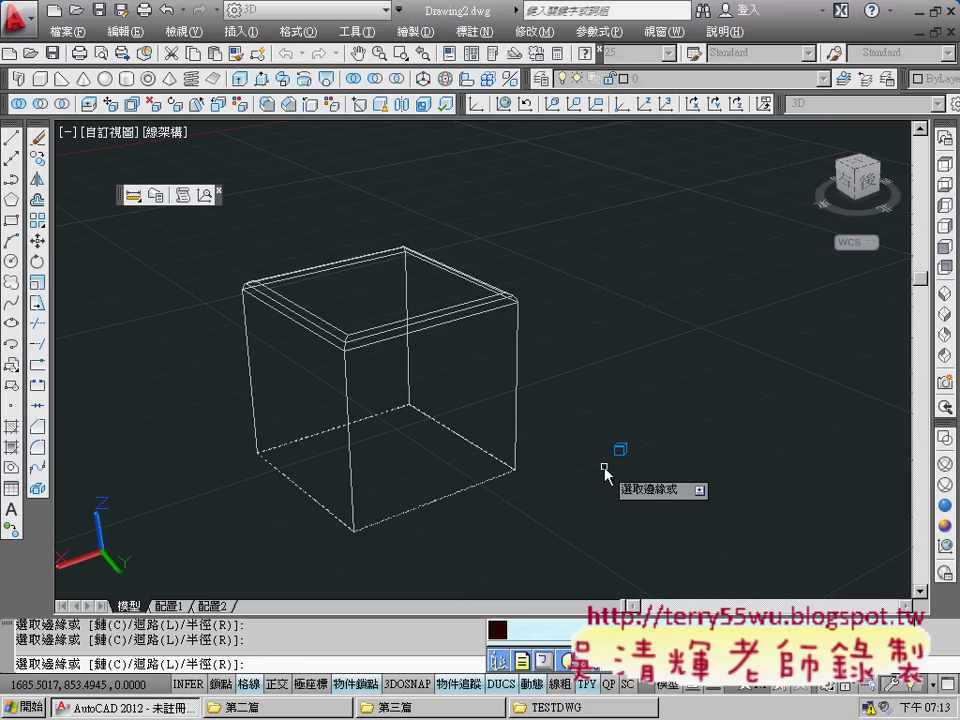
{"action": "key", "text": "Return"}
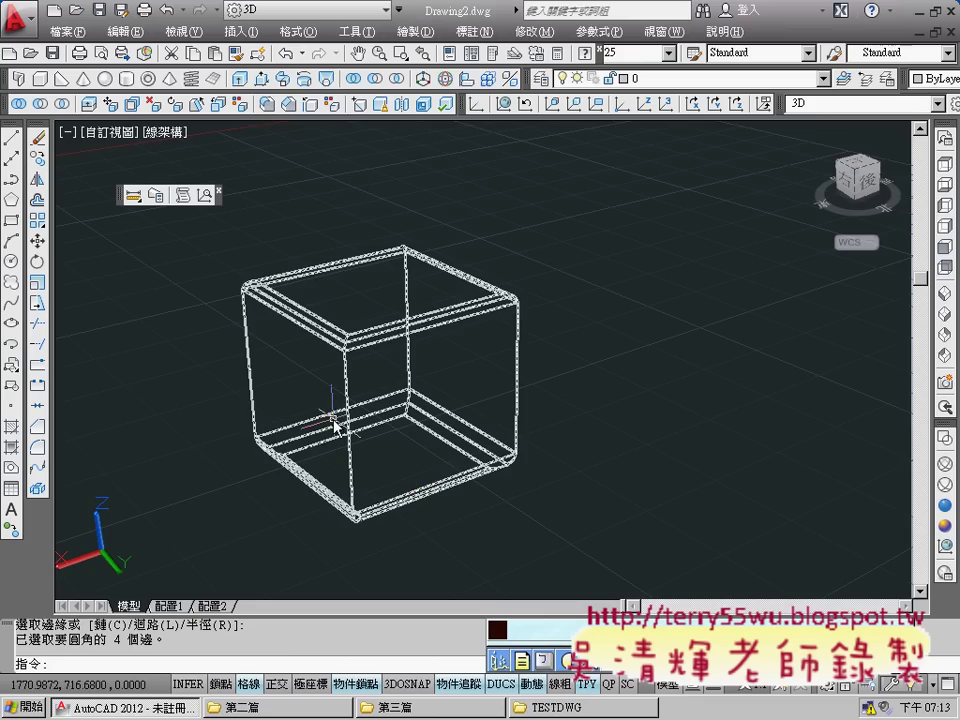
Shade the box in Conceptual style and orbit and pan to view it from a new angle.
{"action": "left_click", "coordinate": [943, 527]}
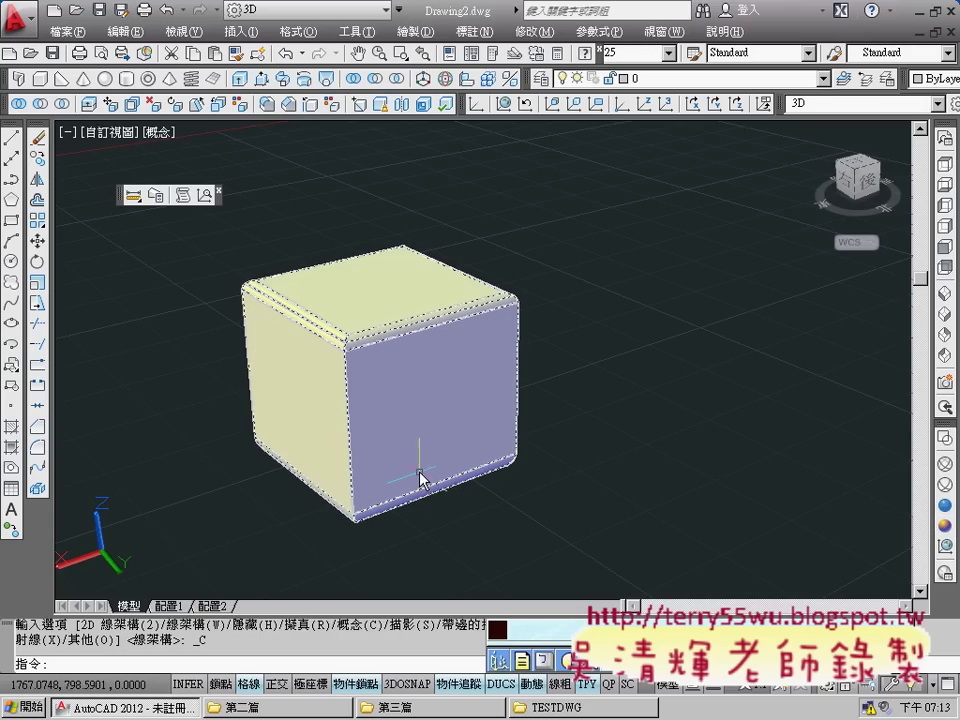
{"action": "mouse_move", "coordinate": [408, 478]}
{"action": "middle_mouse_down", "text": "shift"}
{"action": "mouse_move", "coordinate": [394, 428]}
{"action": "mouse_move", "coordinate": [454, 358]}
{"action": "mouse_move", "coordinate": [469, 319]}
{"action": "mouse_move", "coordinate": [403, 450]}
{"action": "mouse_move", "coordinate": [357, 515]}
{"action": "middle_mouse_up", "text": "shift"}
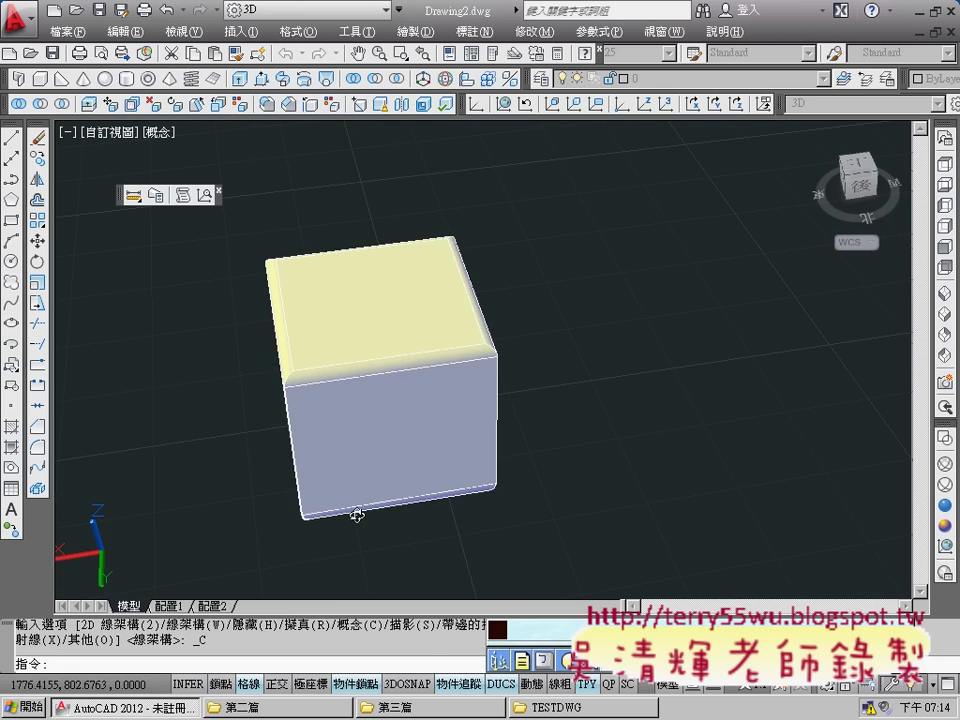
{"action": "middle_click_drag", "start_coordinate": [414, 523], "coordinate": [509, 432]}
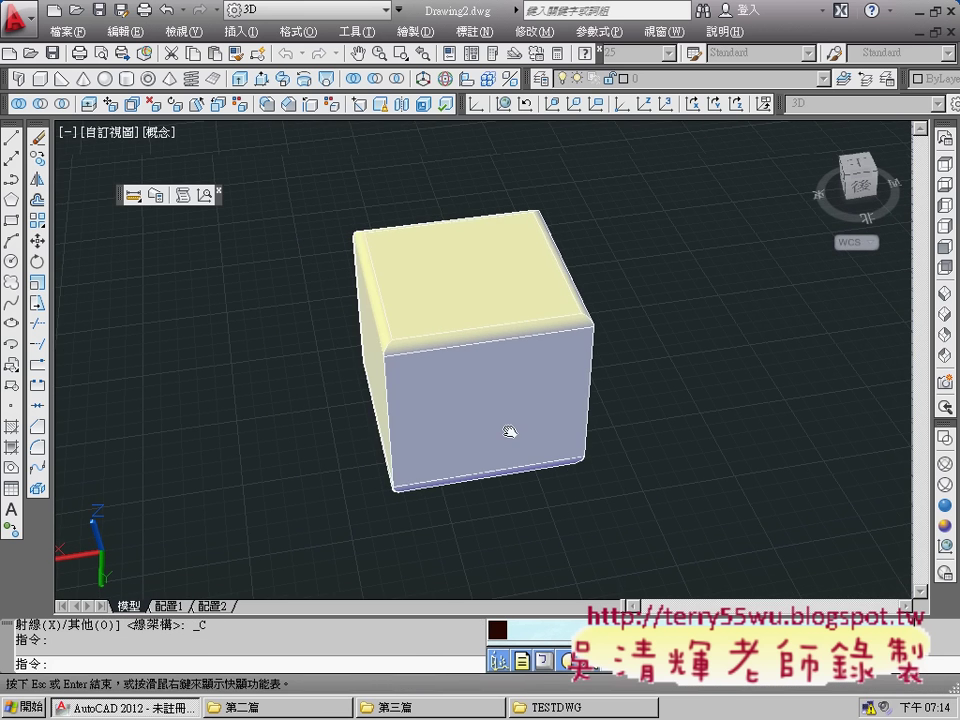
{"action": "left_click_drag", "start_coordinate": [509, 432], "coordinate": [512, 411]}
{"action": "key", "text": "Escape"}
{"action": "left_click", "coordinate": [487, 343]}
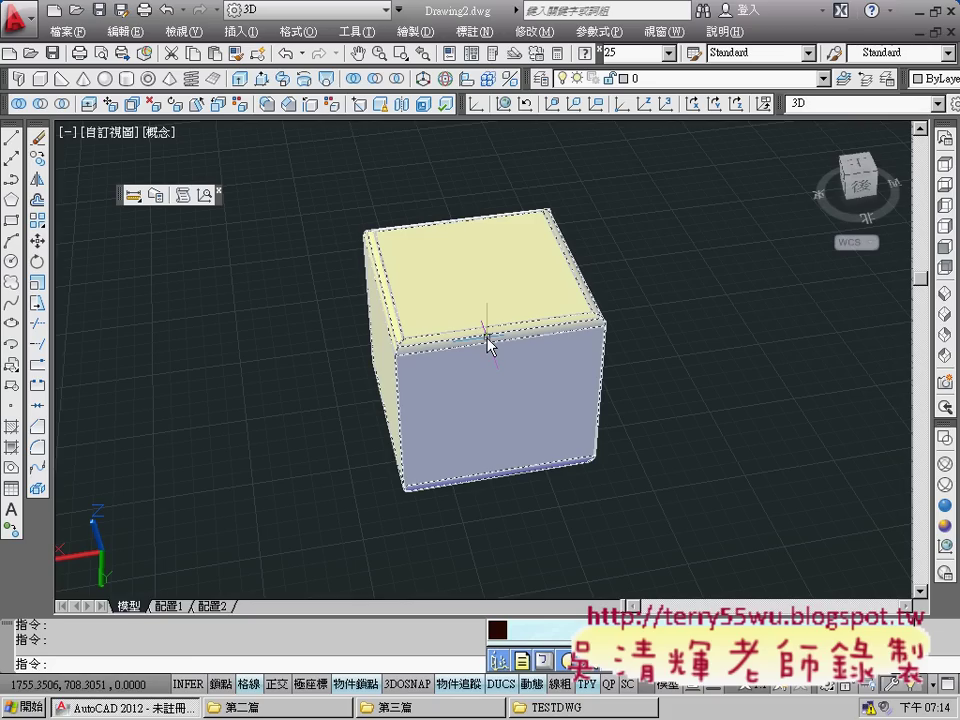